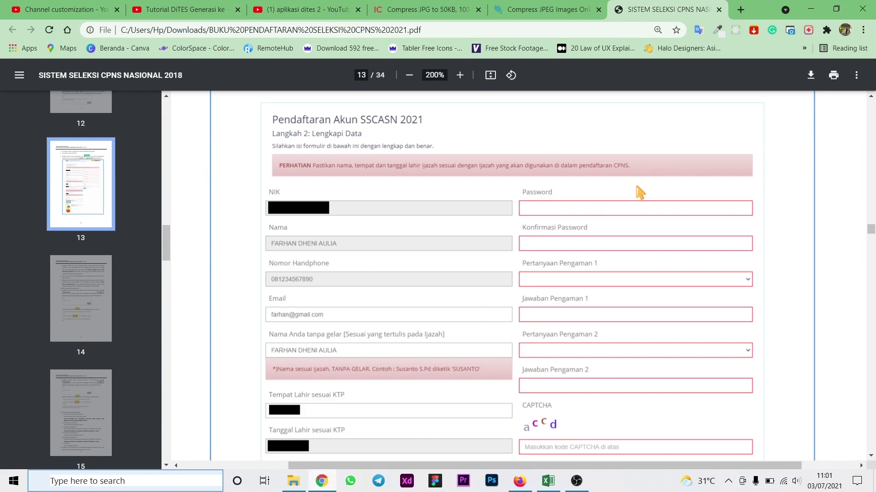
# Scroll the CPNS 2021 guide to page 13, covering KTP and selfie uploads (max 200 Kb).
pyautogui.scroll(-4, 634, 241)
pyautogui.scroll(-3, 635, 241)
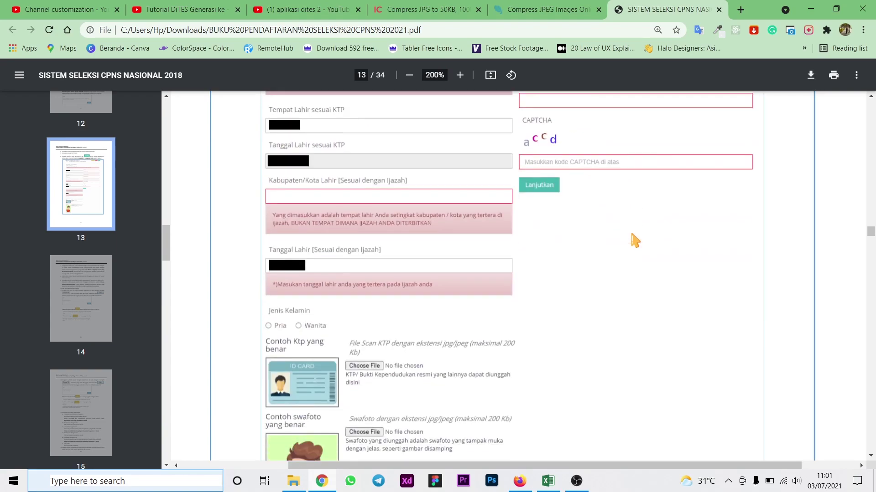
pyautogui.scroll(-3, 635, 242)
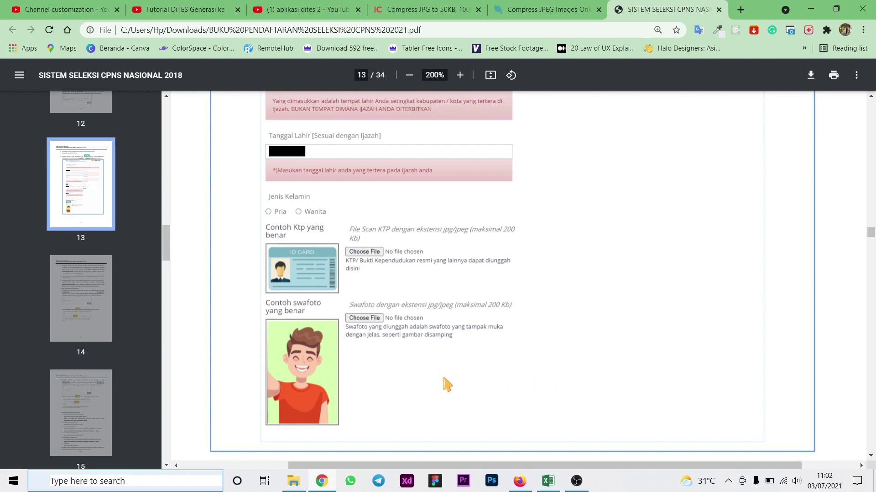
pyautogui.click(294, 481)
pyautogui.click(163, 99)
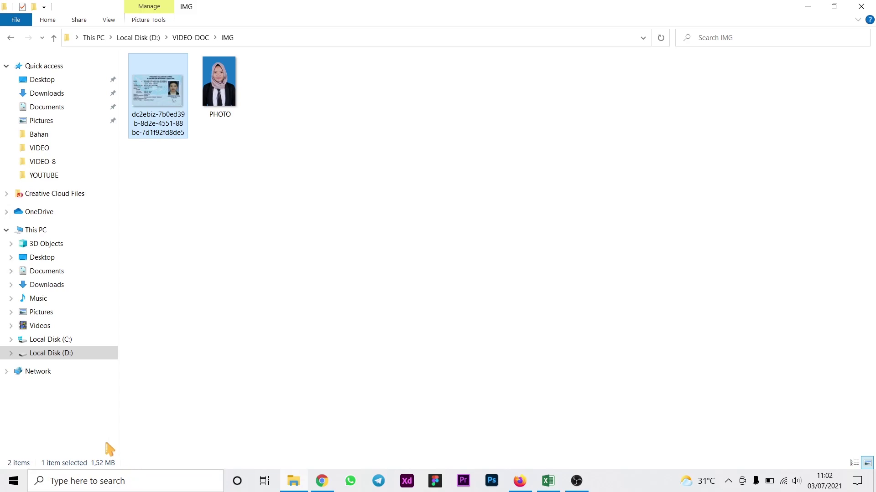
pyautogui.click(223, 116)
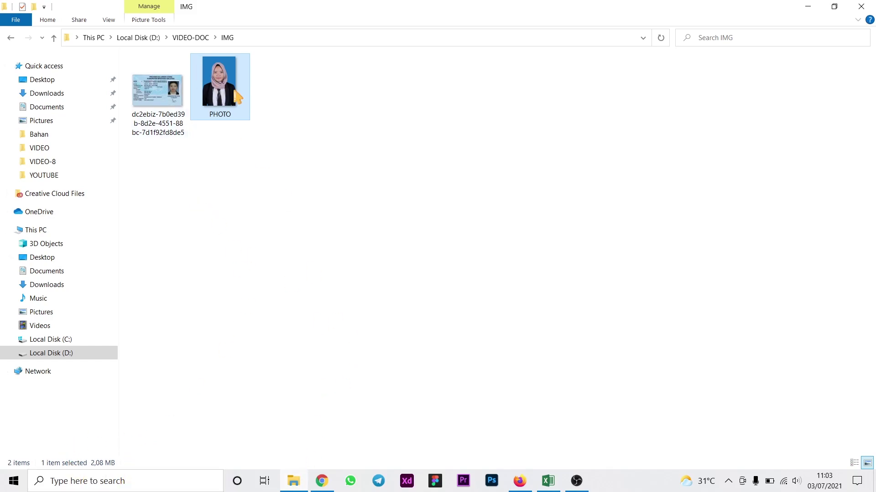
pyautogui.click(322, 481)
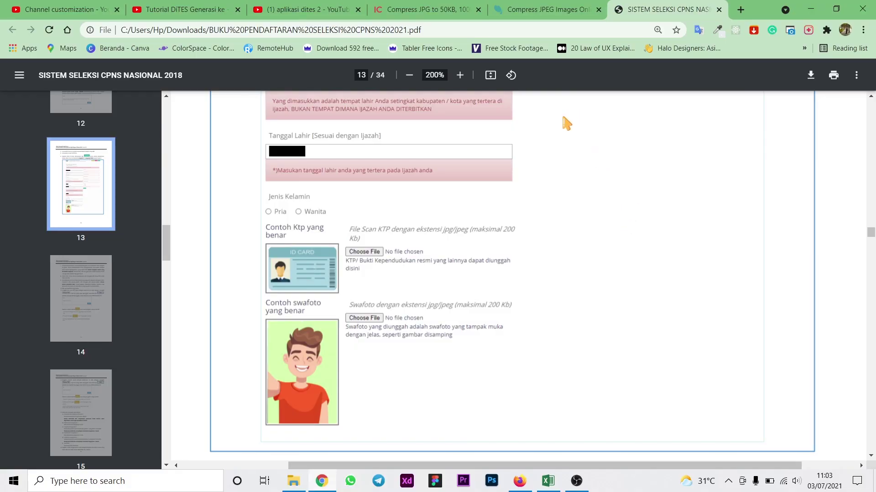
# Switch to the compressjpeg.com tab and bring up its UPLOAD FILES picker.
pyautogui.click(553, 6)
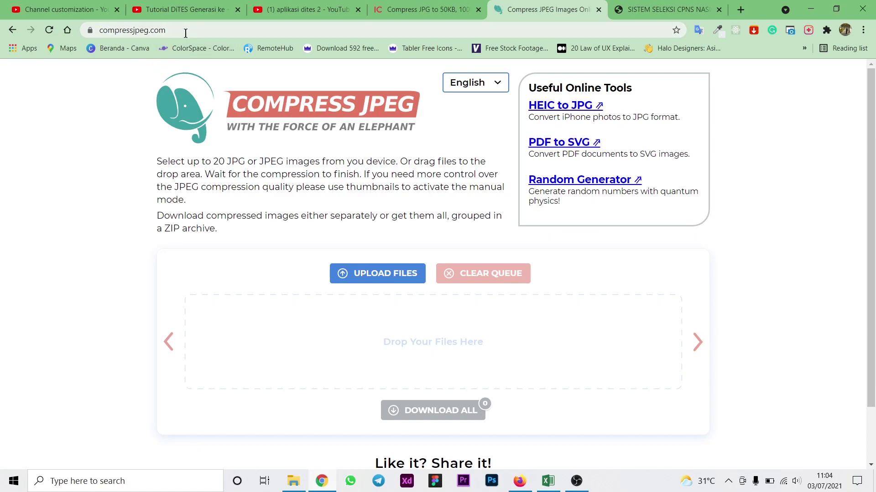
pyautogui.scroll(-1, 105, 243)
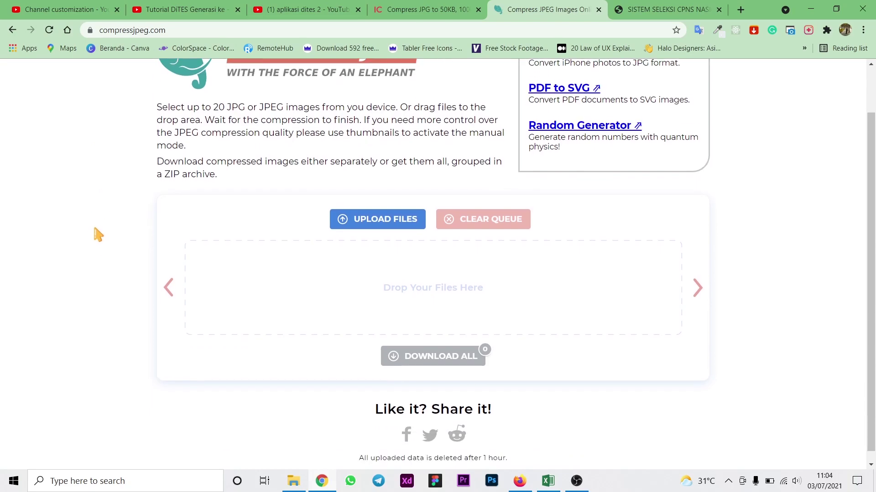
pyautogui.click(386, 220)
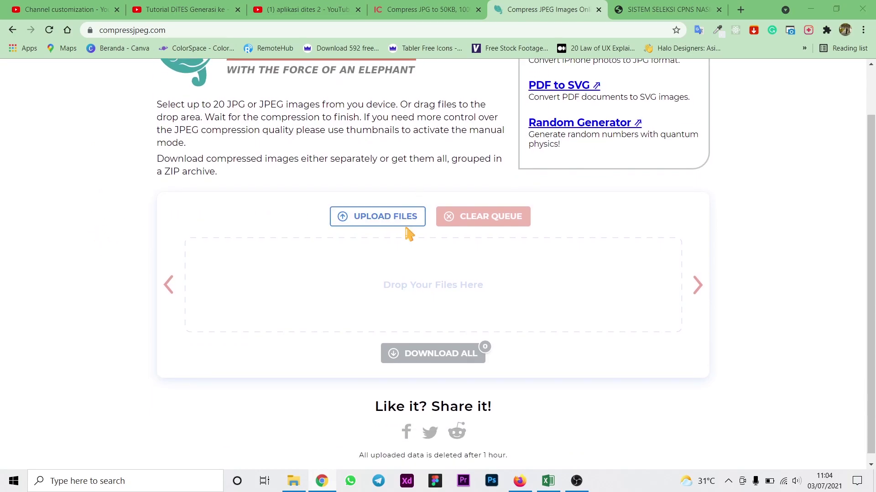
# Upload PHOTO from D:\VIDEO-DOC\IMG to compressjpeg.com, getting a 73% reduction.
pyautogui.click(229, 276)
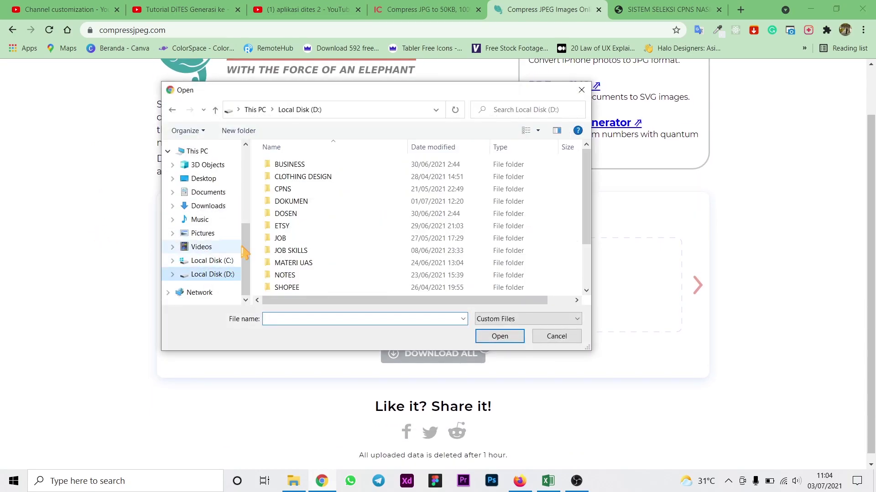
pyautogui.scroll(-3, 368, 265)
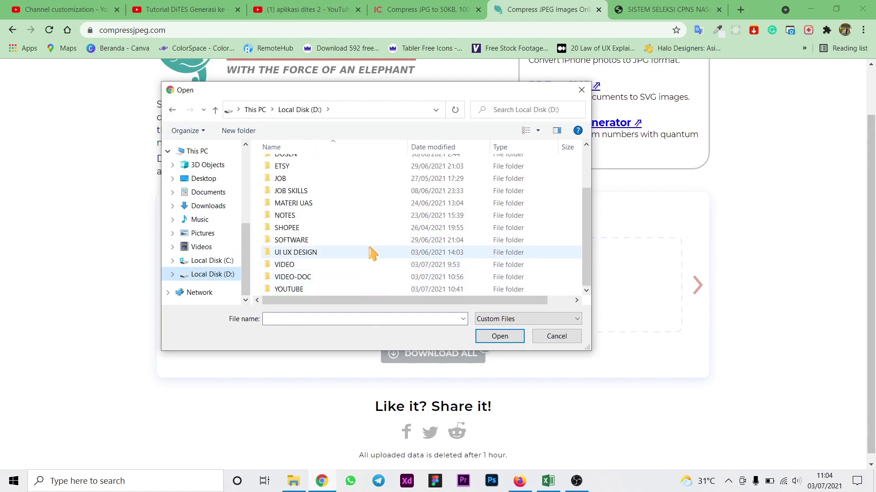
pyautogui.click(367, 278)
pyautogui.doubleClick(367, 278)
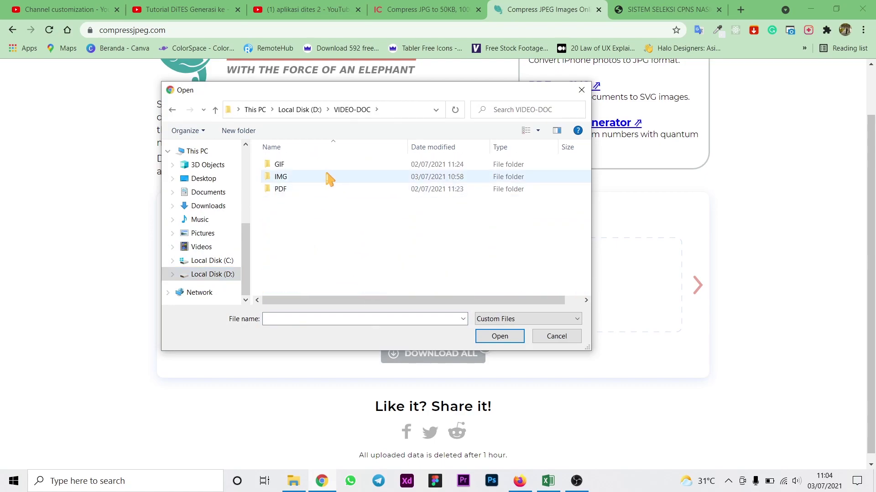
pyautogui.doubleClick(332, 179)
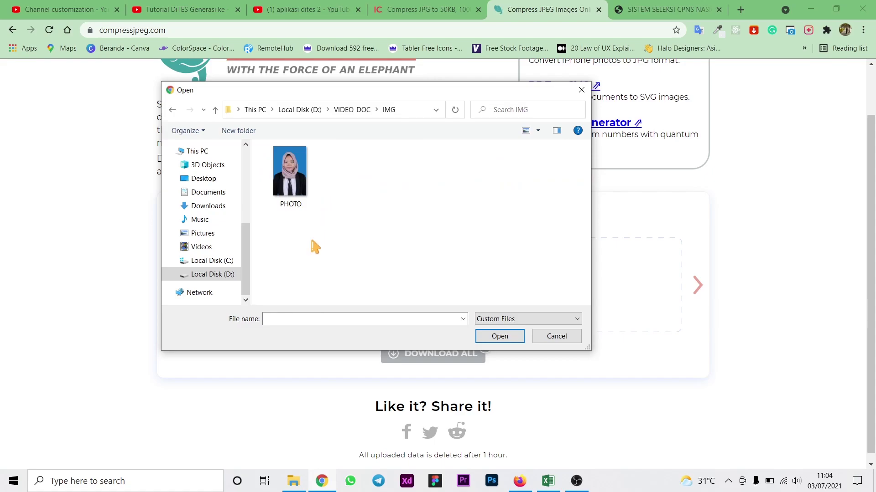
pyautogui.click(299, 178)
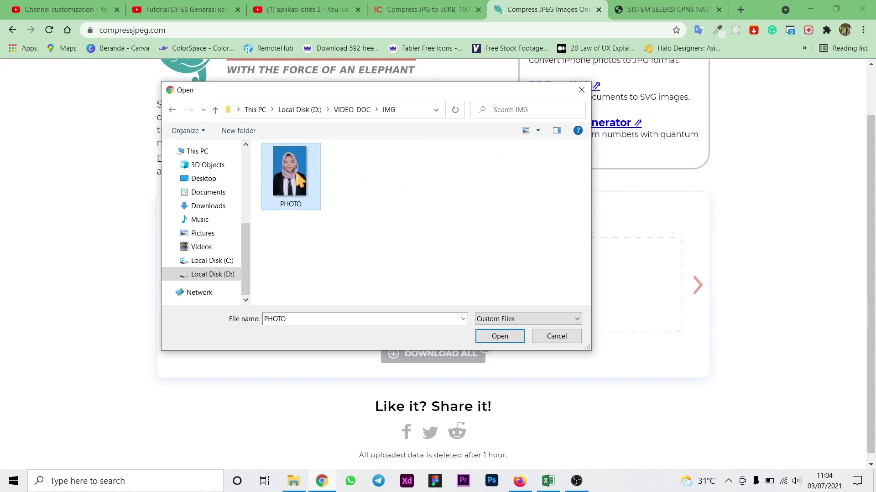
pyautogui.click(499, 337)
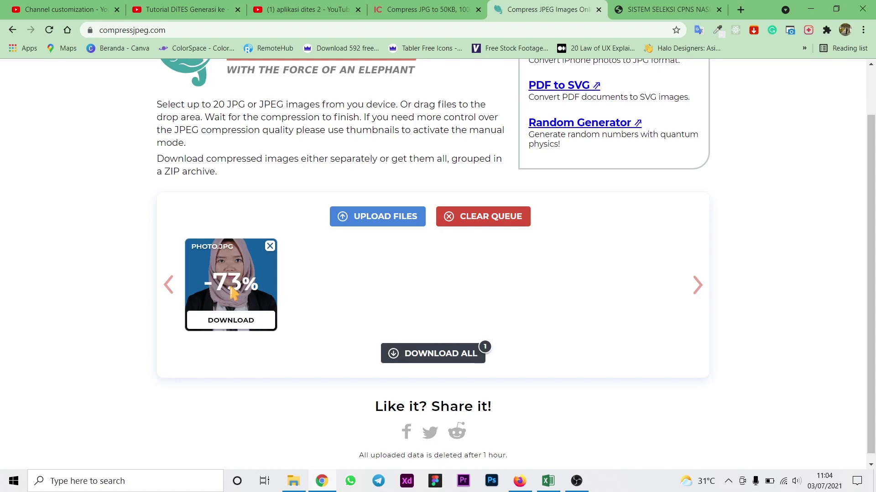
# Show PHOTO.JPG's compression panel and check its 586KB compressed size.
pyautogui.click(232, 286)
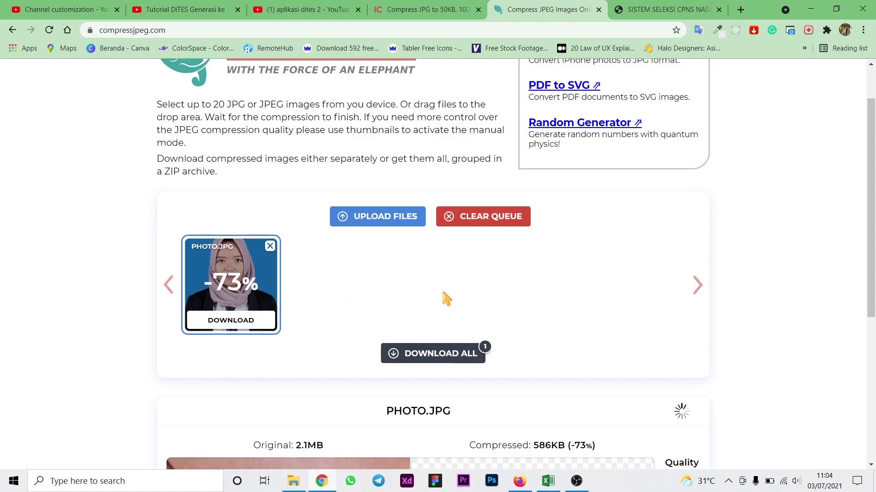
pyautogui.scroll(-1, 525, 282)
pyautogui.scroll(-1, 568, 275)
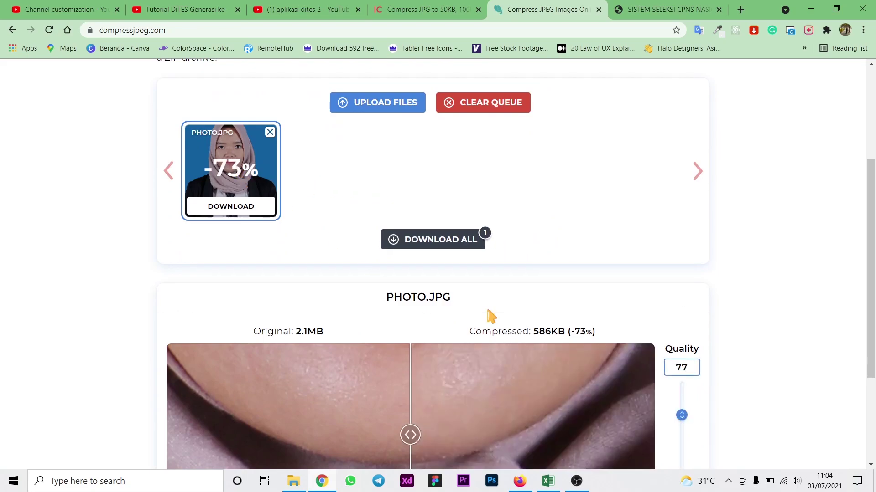
pyautogui.scroll(-2, 581, 289)
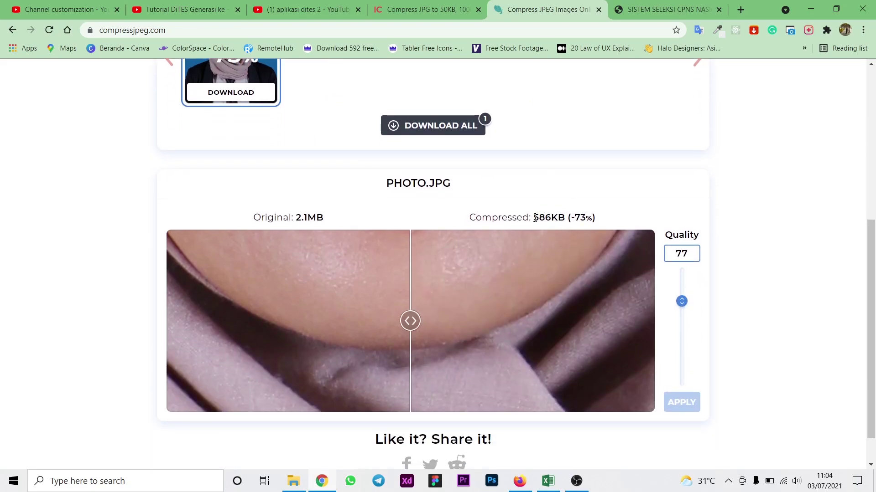
pyautogui.moveTo(537, 217); pyautogui.dragTo(561, 217)
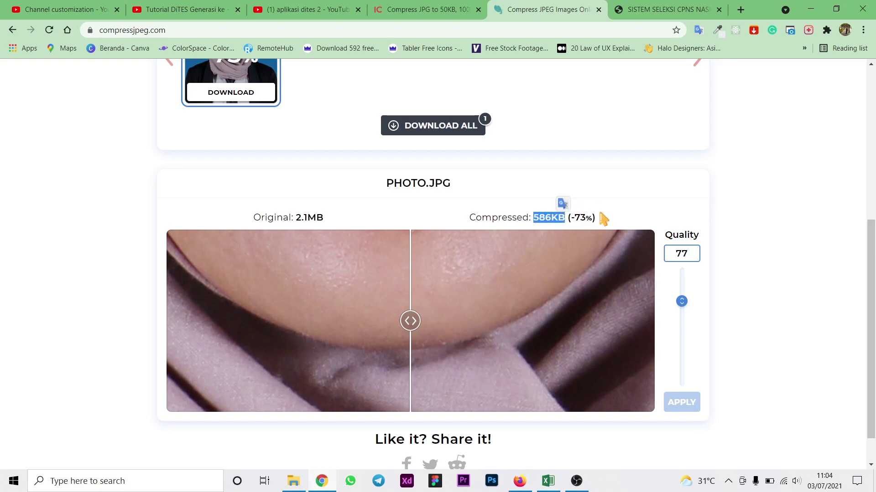
pyautogui.click(541, 210)
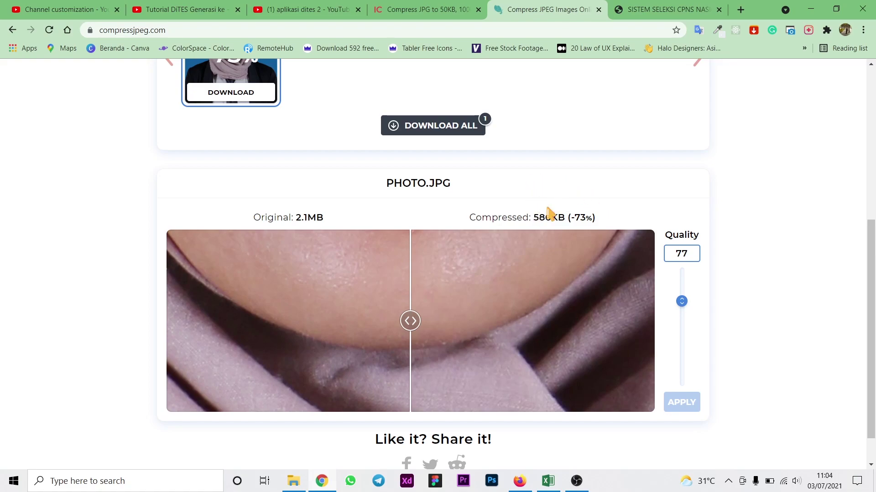
# Lower PHOTO.JPG's Quality slider from 77 to 23, previewing under 193KB (-91%).
pyautogui.moveTo(680, 303); pyautogui.dragTo(680, 342)
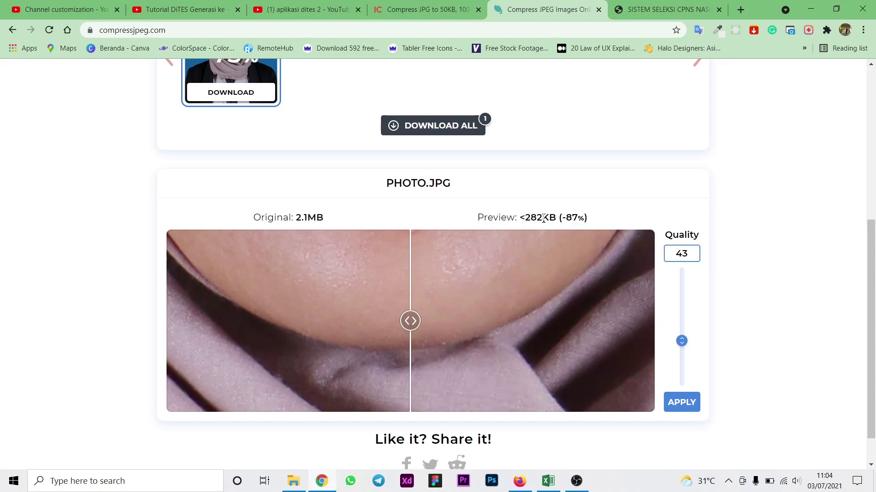
pyautogui.moveTo(683, 343); pyautogui.dragTo(685, 349)
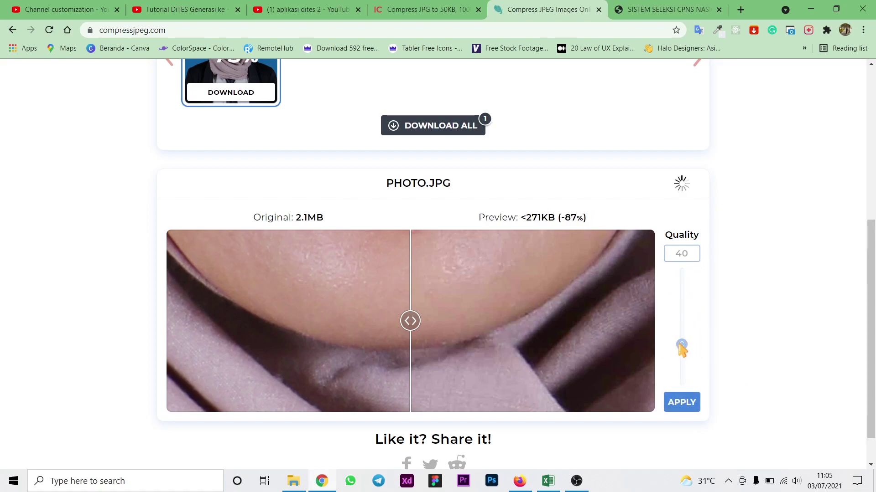
pyautogui.moveTo(681, 348); pyautogui.dragTo(681, 360)
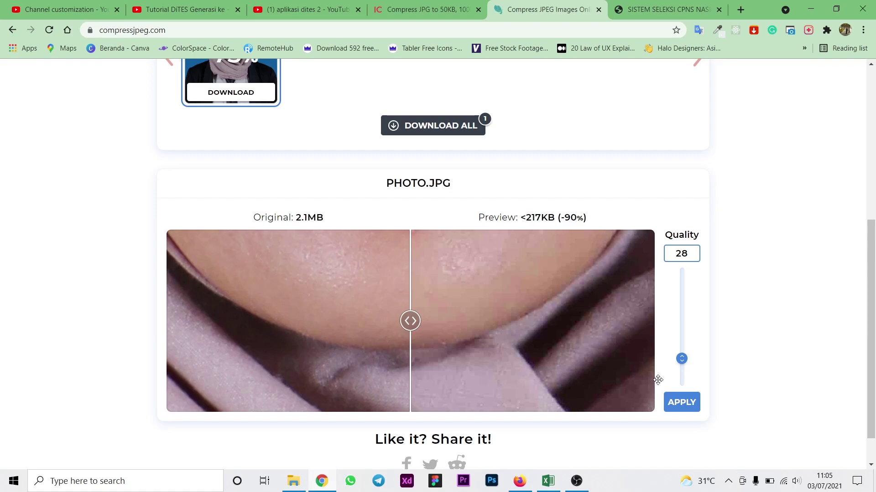
pyautogui.moveTo(681, 359); pyautogui.dragTo(684, 376)
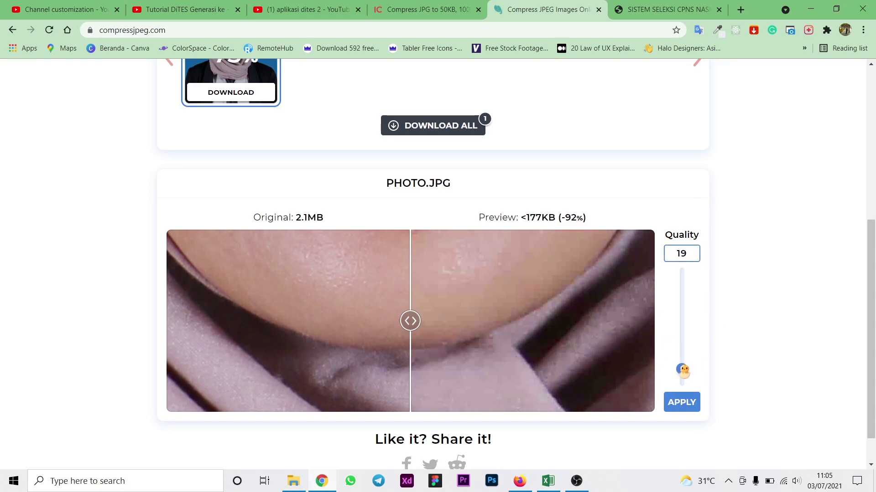
pyautogui.moveTo(684, 370); pyautogui.dragTo(683, 367)
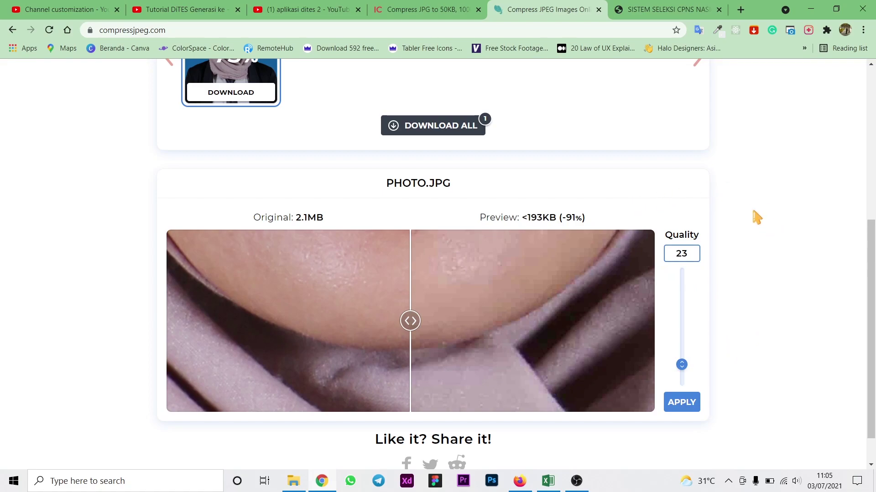
# Apply quality 23 to PHOTO.JPG and check its new 151KB (-93%) size.
pyautogui.click(682, 403)
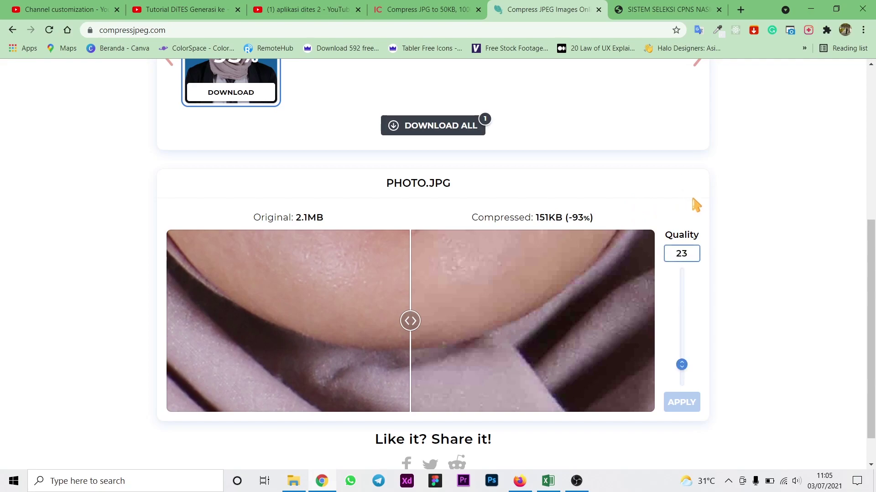
pyautogui.scroll(1, 693, 203)
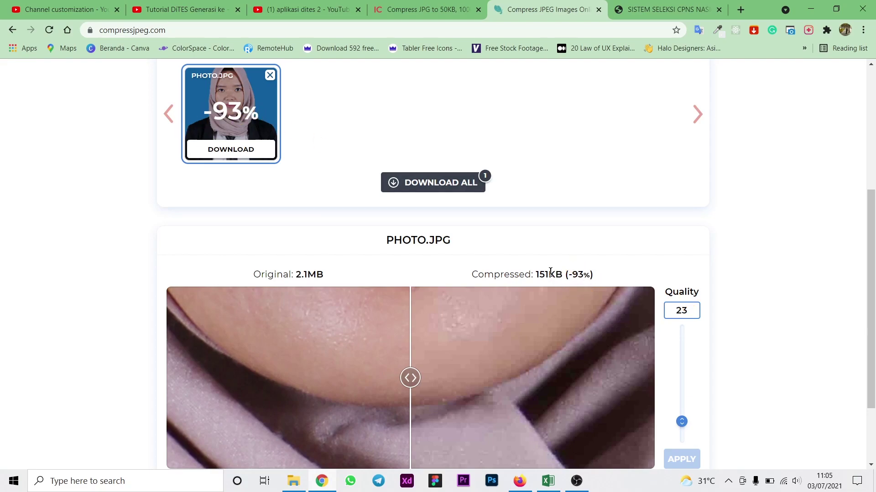
pyautogui.moveTo(550, 273); pyautogui.dragTo(472, 274)
pyautogui.click(538, 261)
pyautogui.click(247, 150)
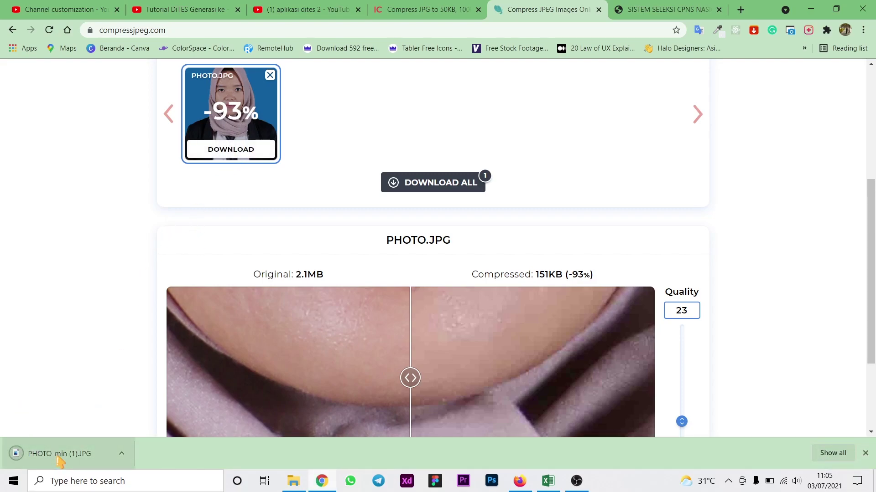
pyautogui.click(58, 458)
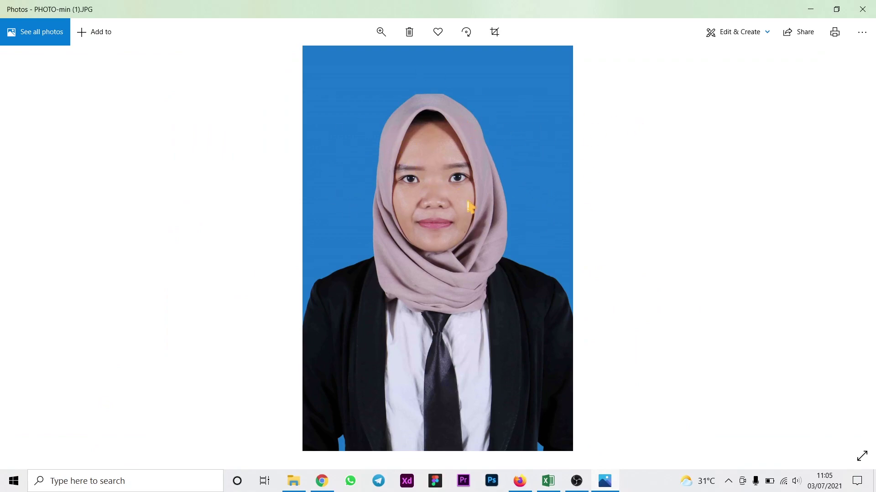
pyautogui.click(862, 9)
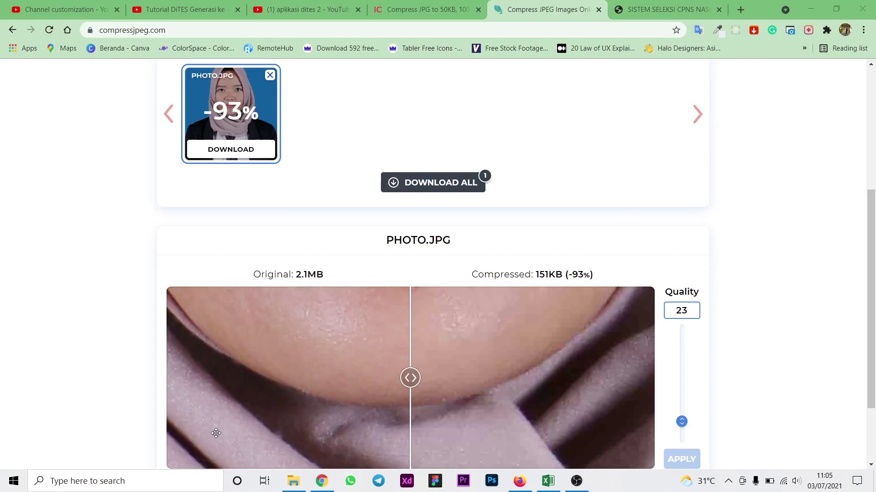
pyautogui.click(294, 482)
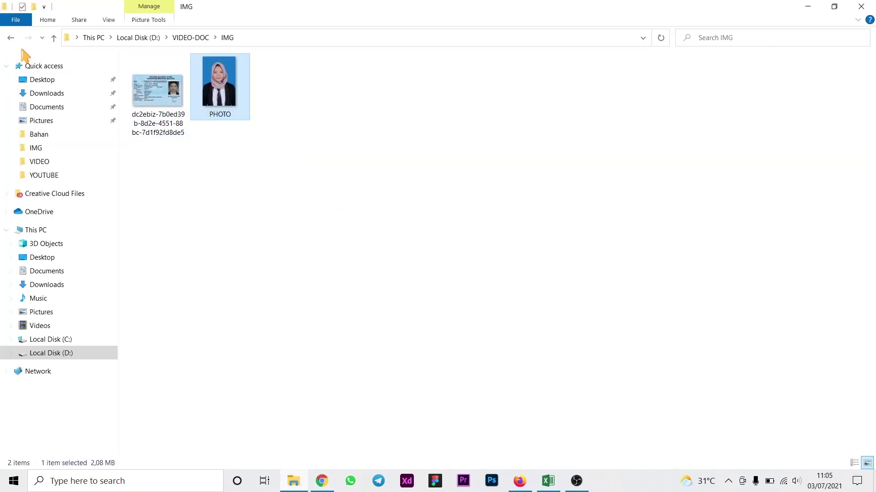
pyautogui.click(43, 93)
pyautogui.click(157, 100)
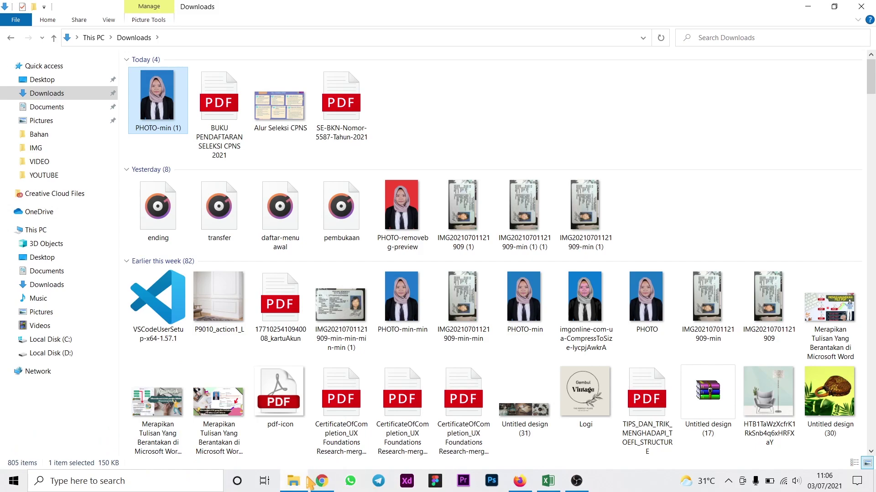
pyautogui.click(321, 481)
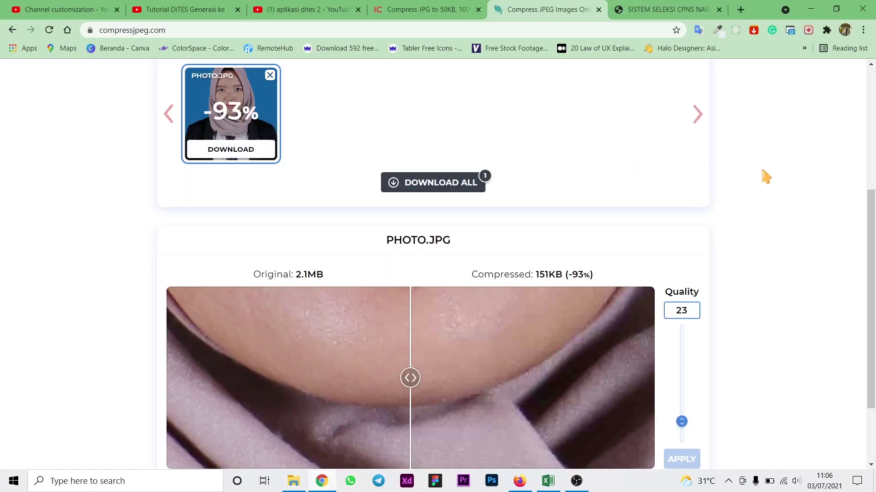
# Switch to the imagecompressor.io tab for compressing a JPG to an exact KB/MB size.
pyautogui.scroll(5, 765, 176)
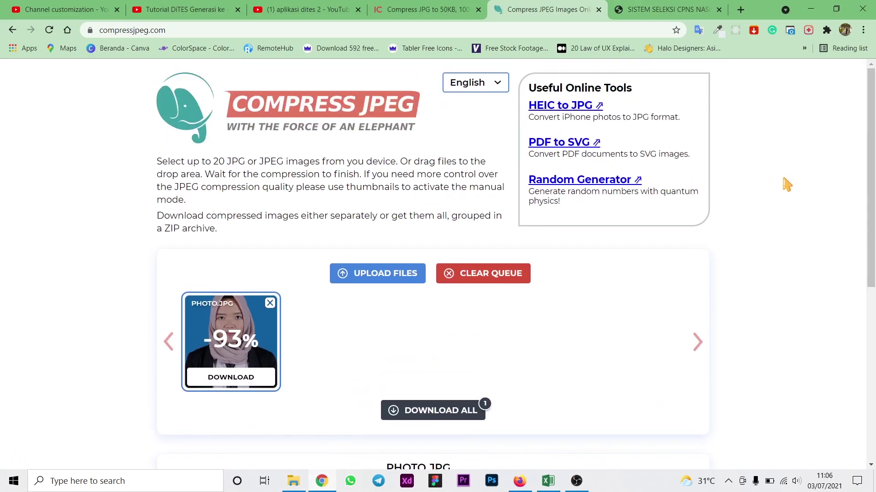
pyautogui.click(430, 8)
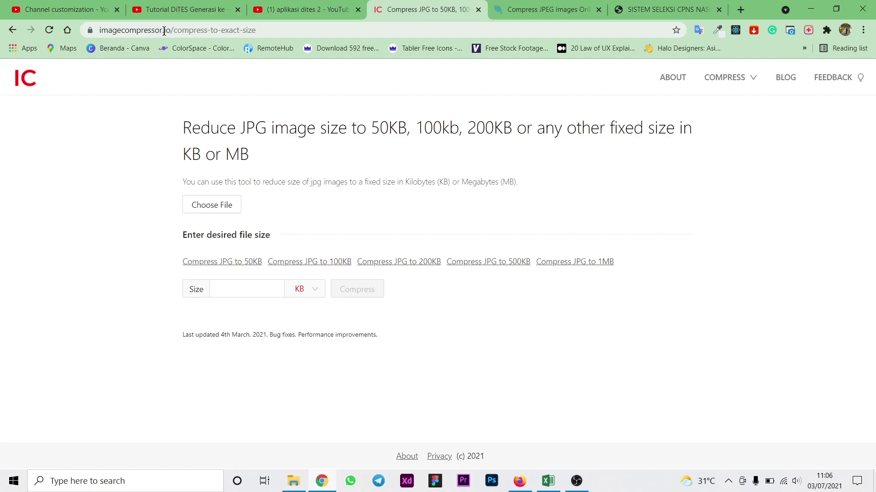
pyautogui.click(294, 29)
pyautogui.click(295, 29)
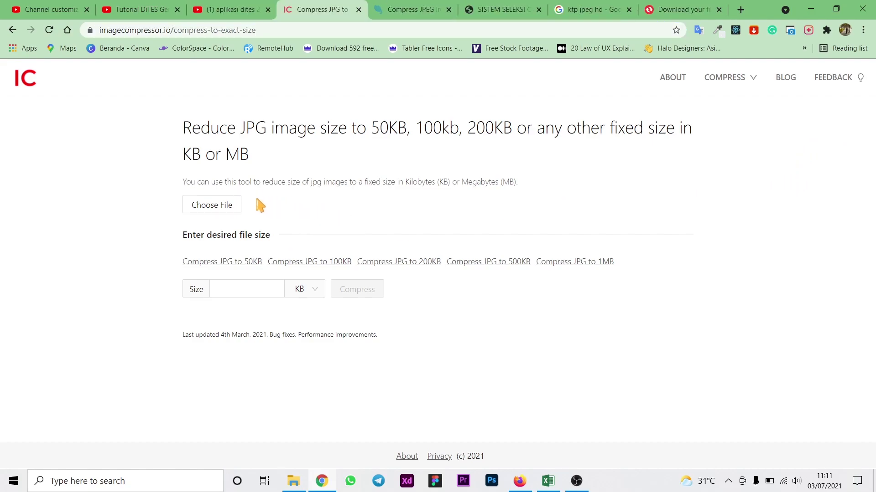
# Upload the dc2ebiz KTP card JPEG (389.2 KB) from the IMG folder.
pyautogui.click(225, 206)
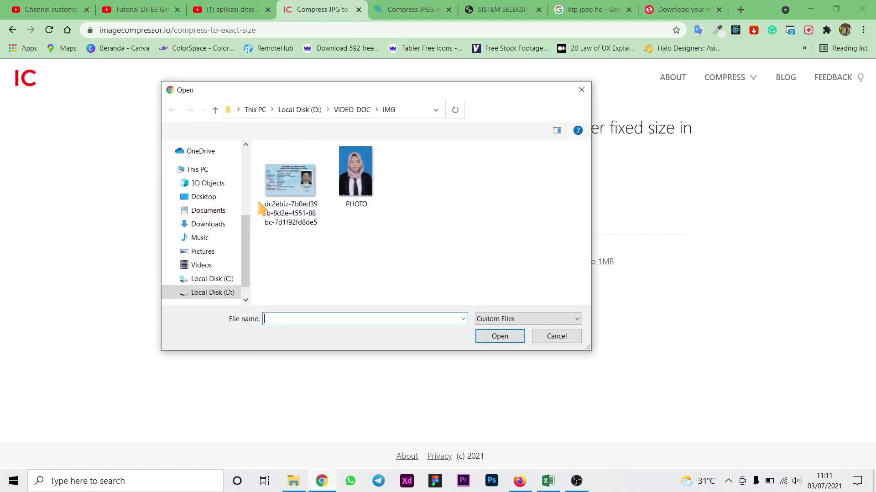
pyautogui.click(287, 197)
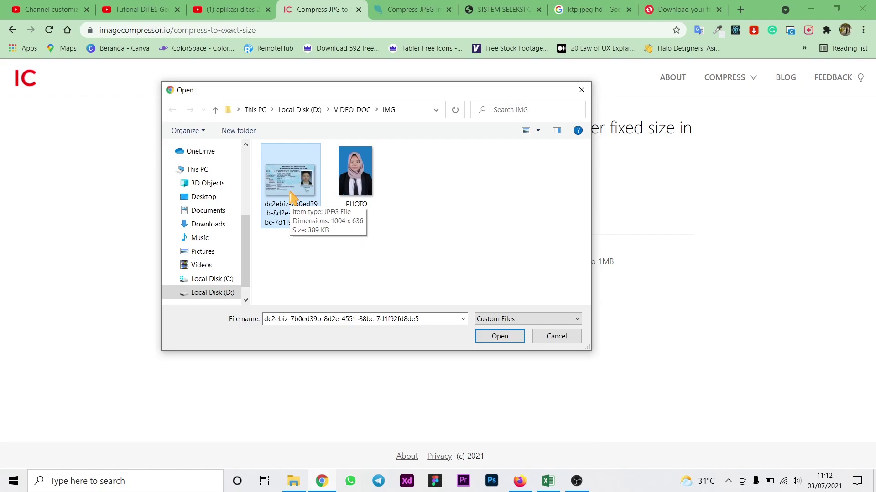
pyautogui.click(499, 338)
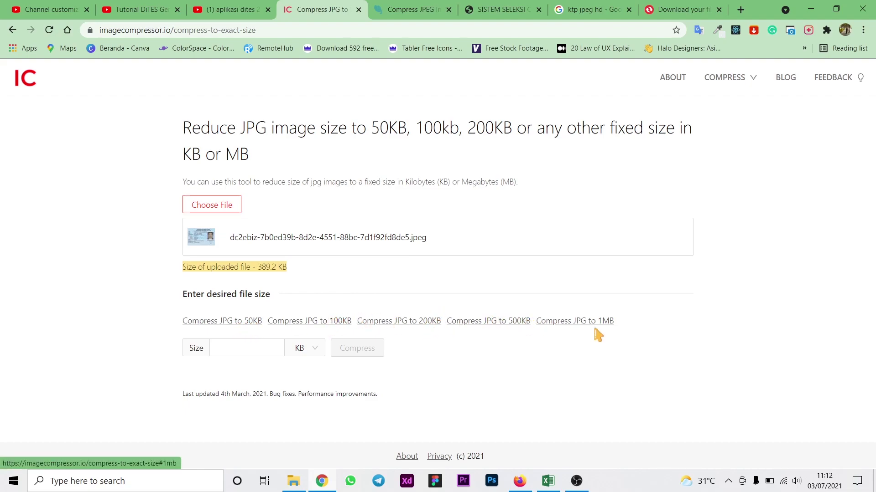
# Set a 200 KB target for the KTP image, fixing an initial 150 MB entry, and compress it to 201.28 KB.
pyautogui.click(258, 353)
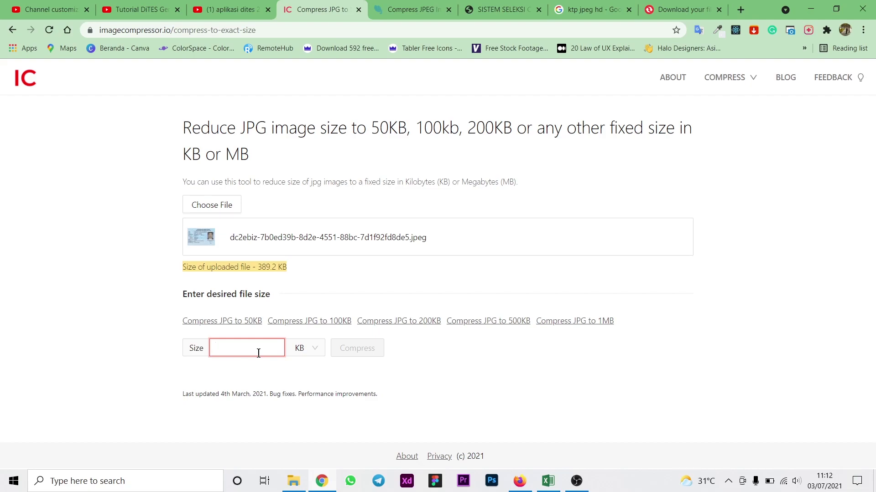
pyautogui.write('150')
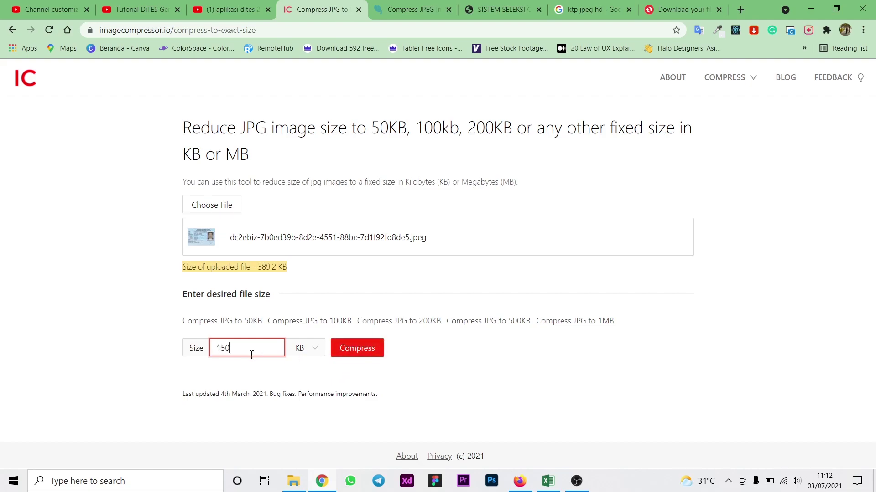
pyautogui.click(307, 349)
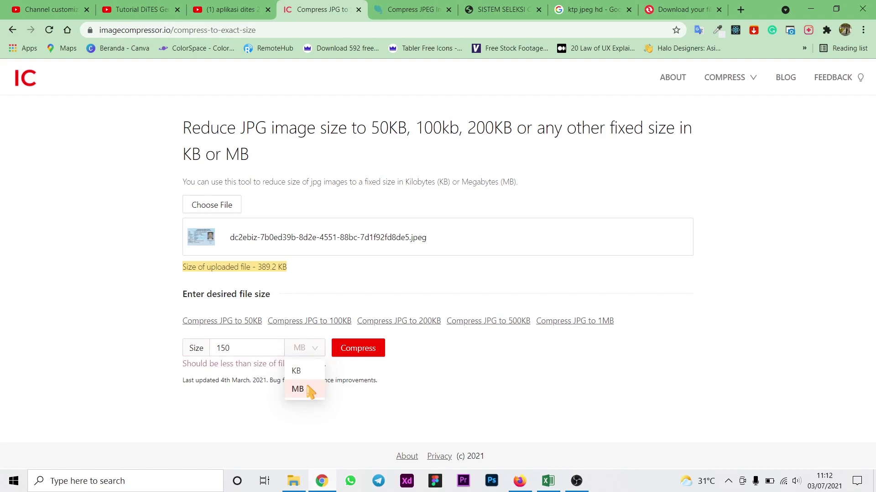
pyautogui.click(306, 389)
pyautogui.click(245, 350)
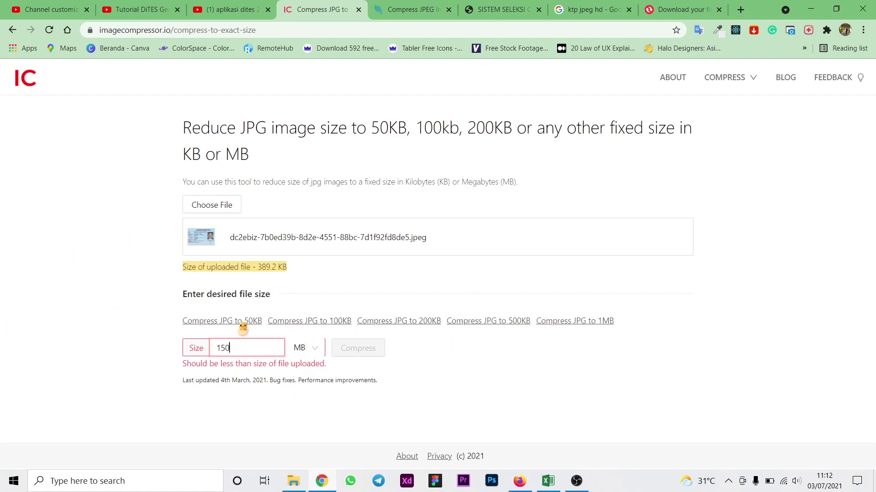
pyautogui.click(414, 322)
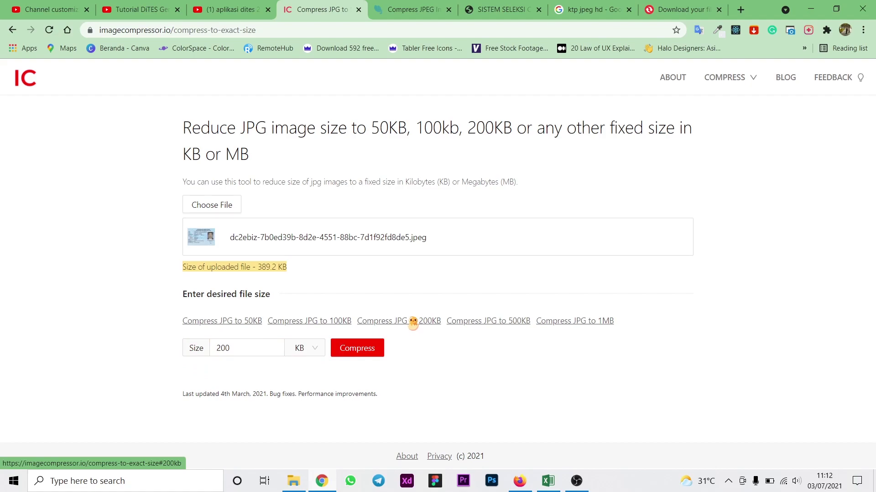
pyautogui.click(363, 349)
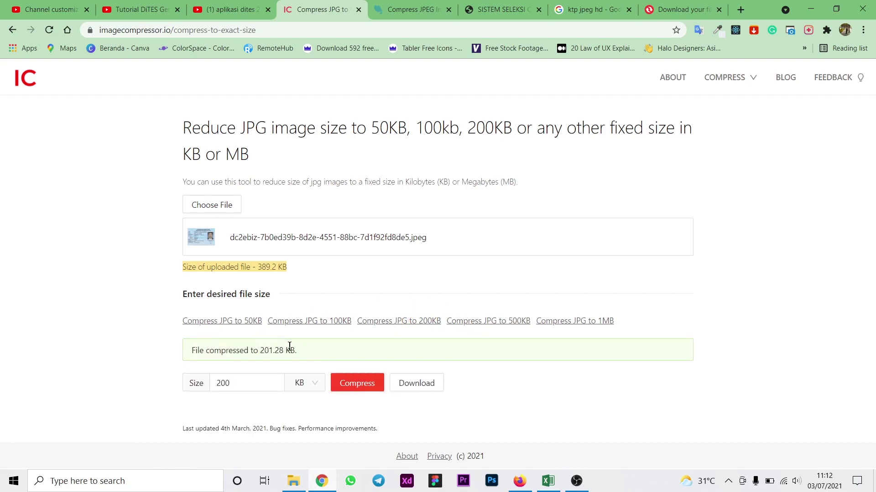
# Download the 201.28 KB KTP image and compare it with the compressjpeg.com tab.
pyautogui.click(429, 385)
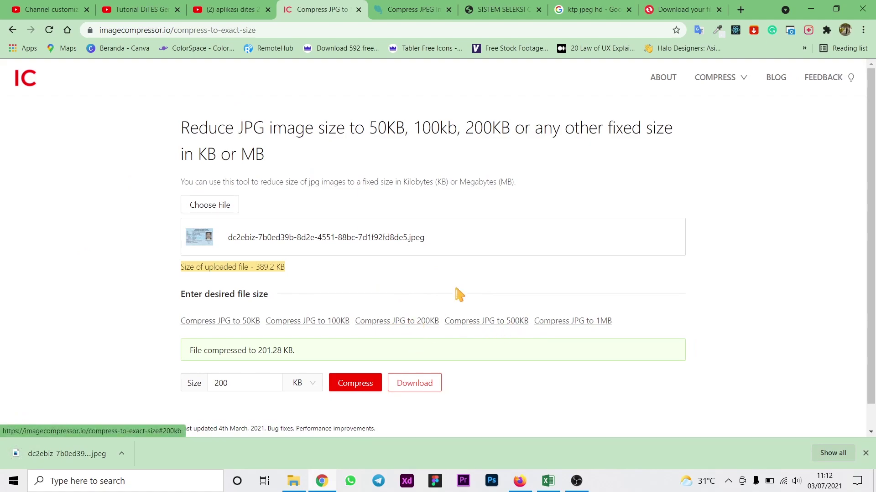
pyautogui.click(411, 9)
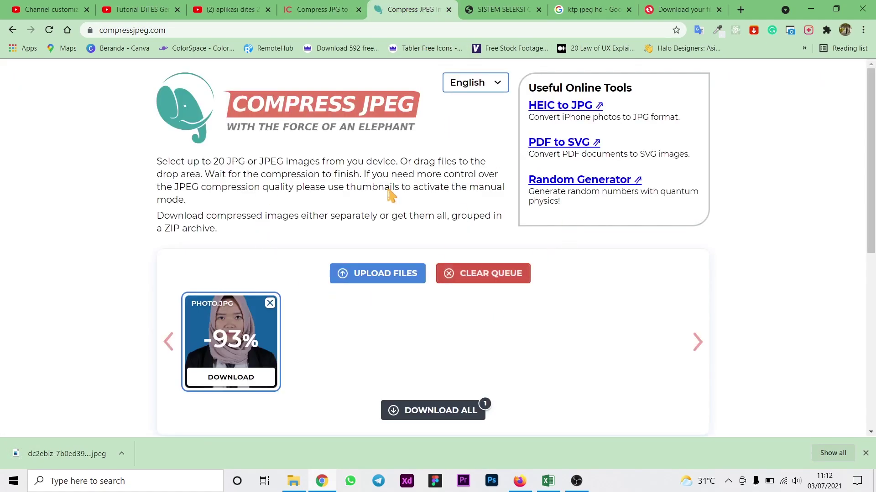
pyautogui.scroll(-4, 420, 317)
pyautogui.scroll(-4, 561, 314)
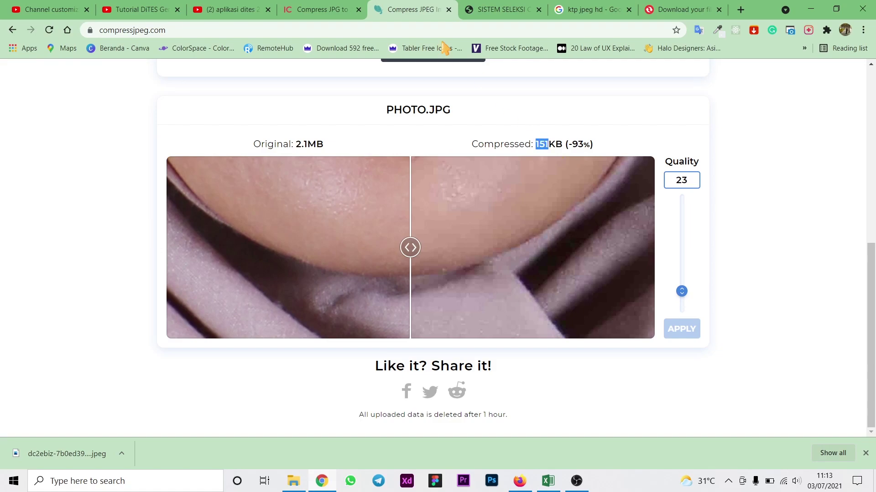
# Return to imagecompressor.io and open the downloaded KTP image in Photos.
pyautogui.click(319, 9)
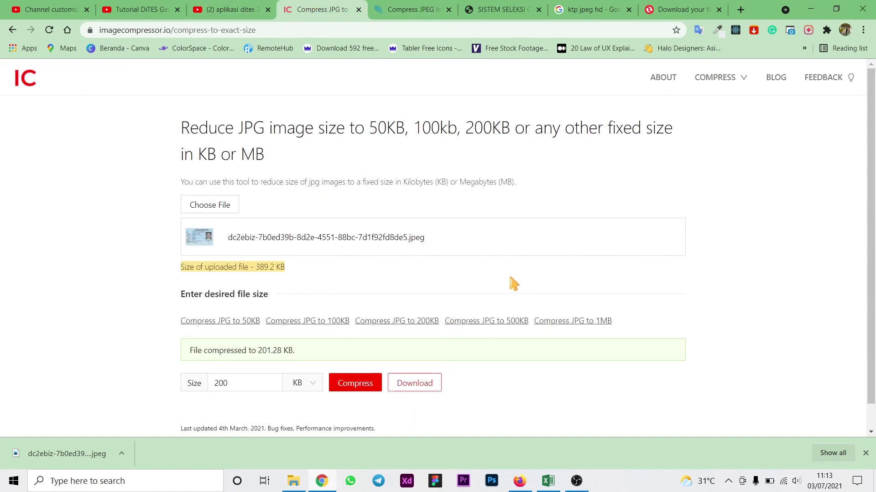
pyautogui.click(244, 389)
pyautogui.click(57, 455)
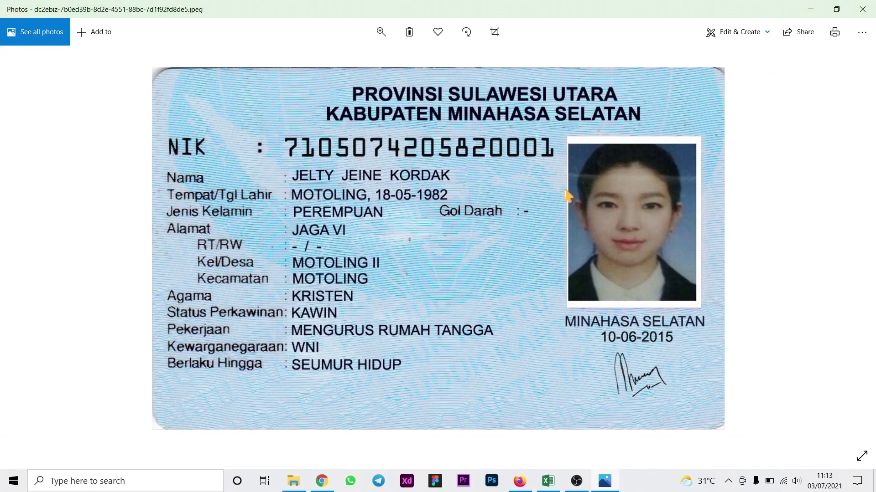
# Close the Photos viewer with Alt+F4, returning to the 201.28 KB result page.
pyautogui.hotkey('alt', 'F4')
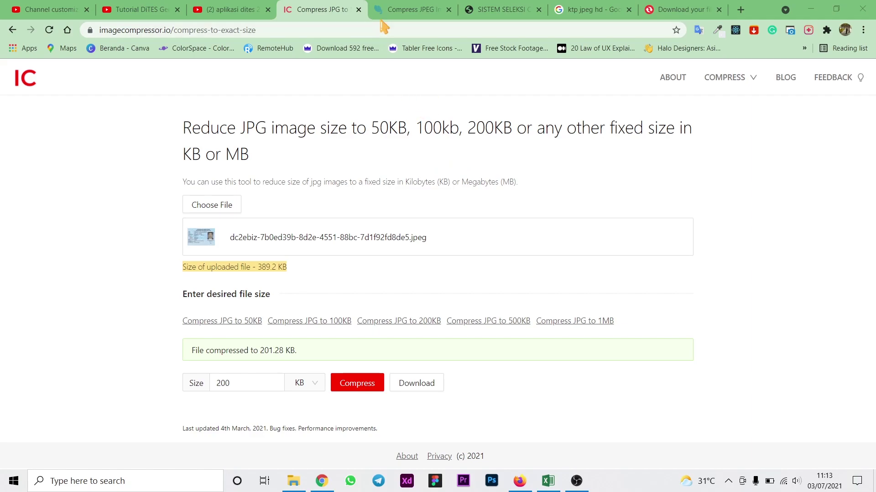
pyautogui.click(412, 10)
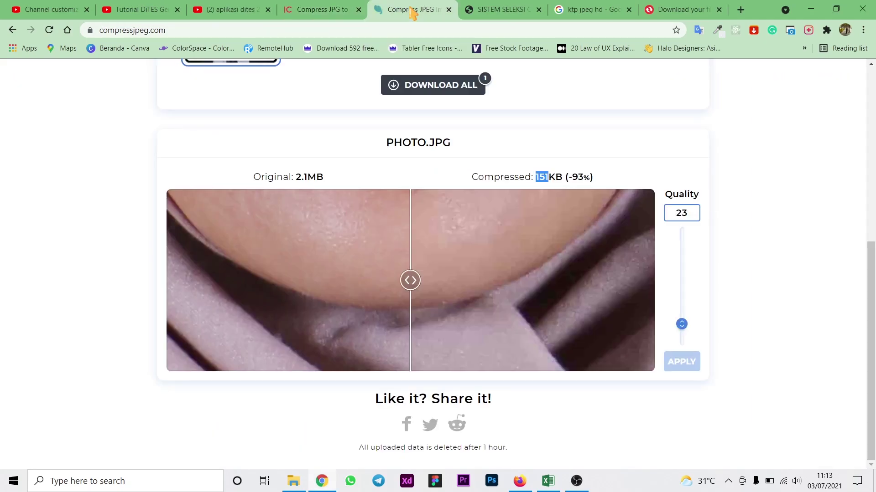
pyautogui.click(227, 30)
pyautogui.click(315, 10)
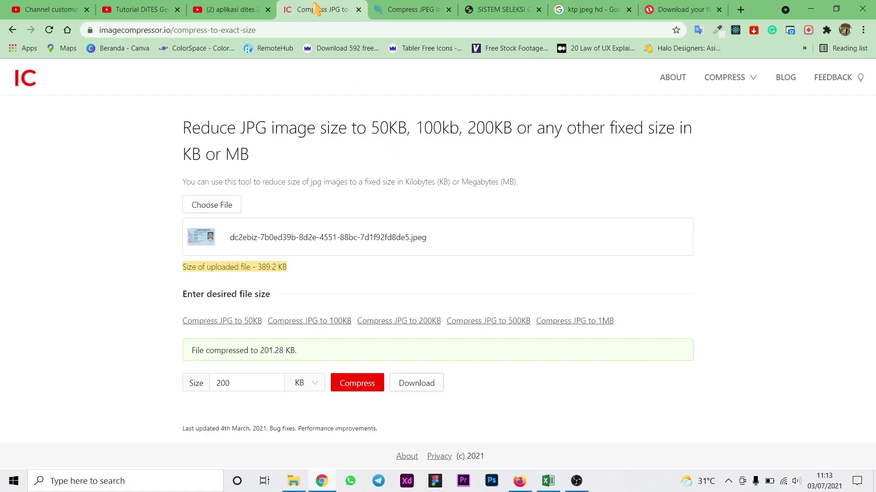